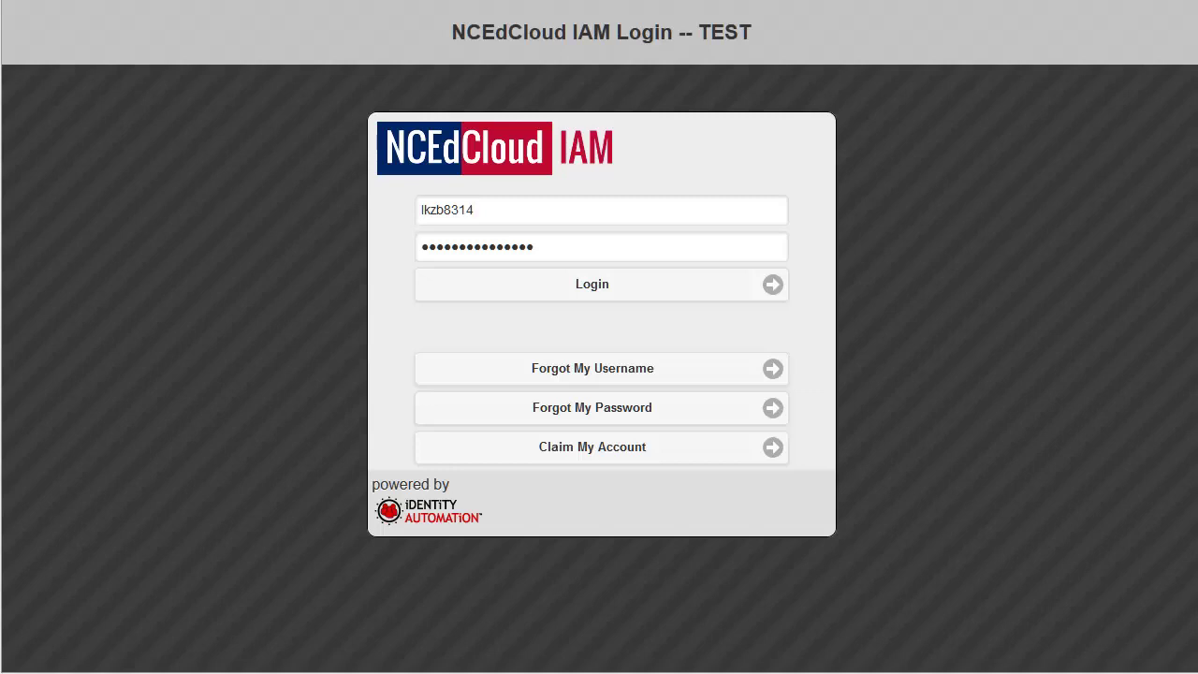
- Log in to NCEdCloud IAM with the filled-in credentials and open the My Students list in Account Management
left_click(559, 300)
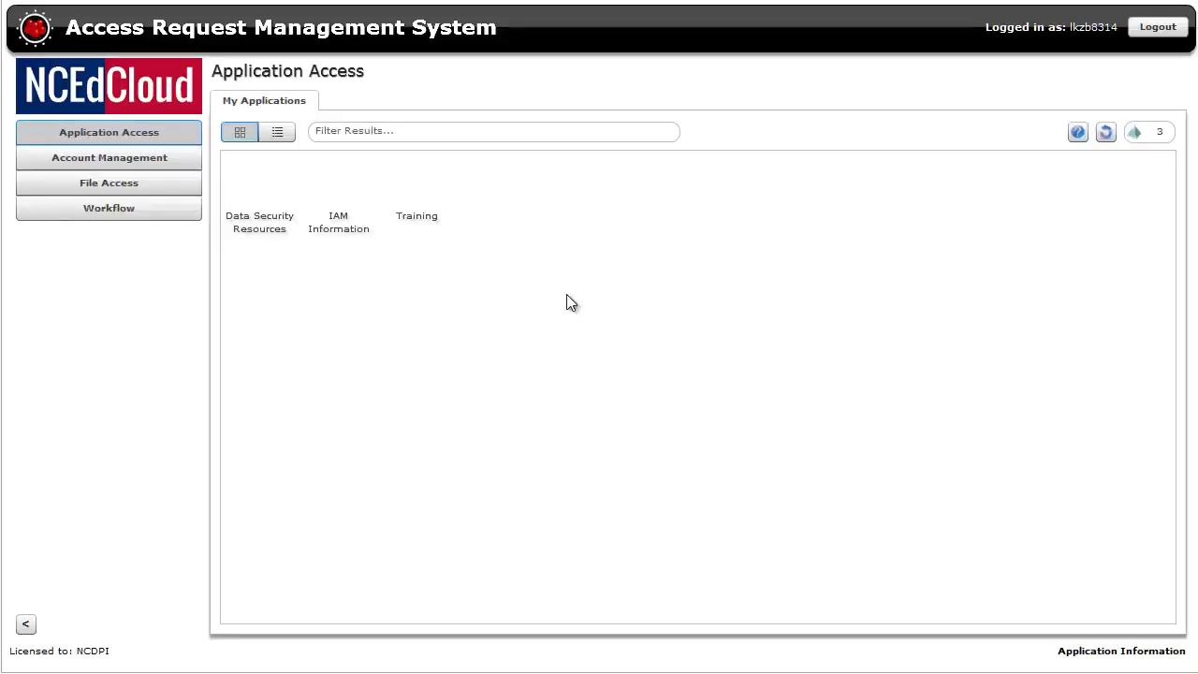
left_click(146, 159)
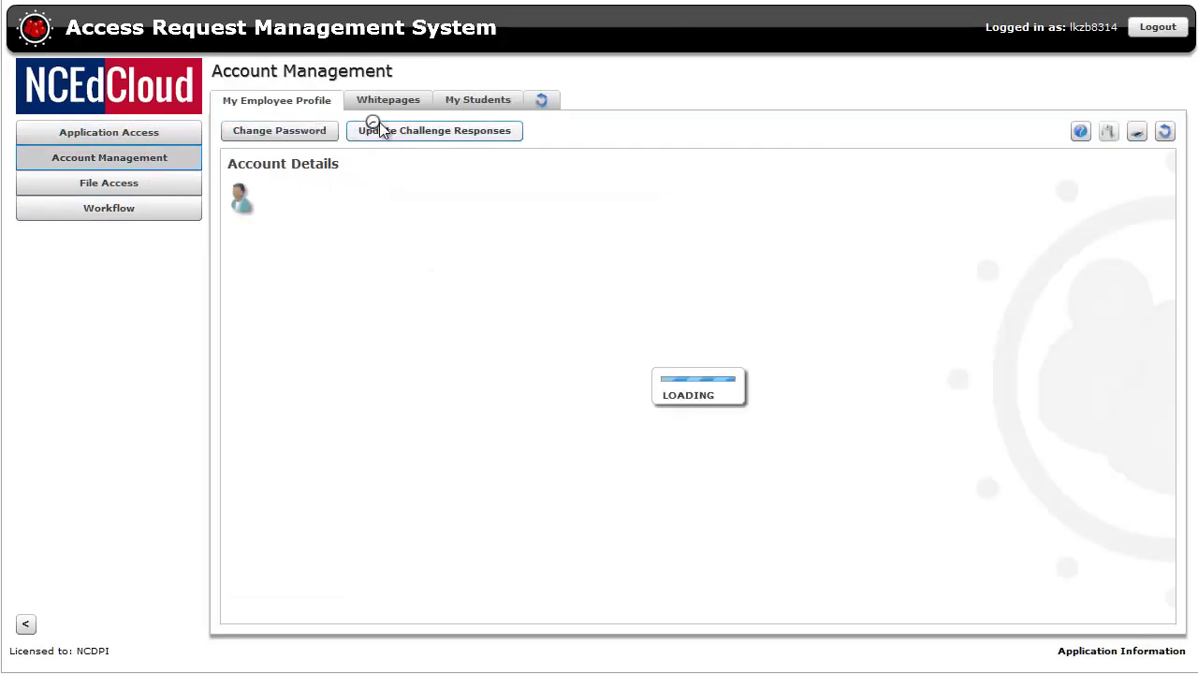
left_click(499, 101)
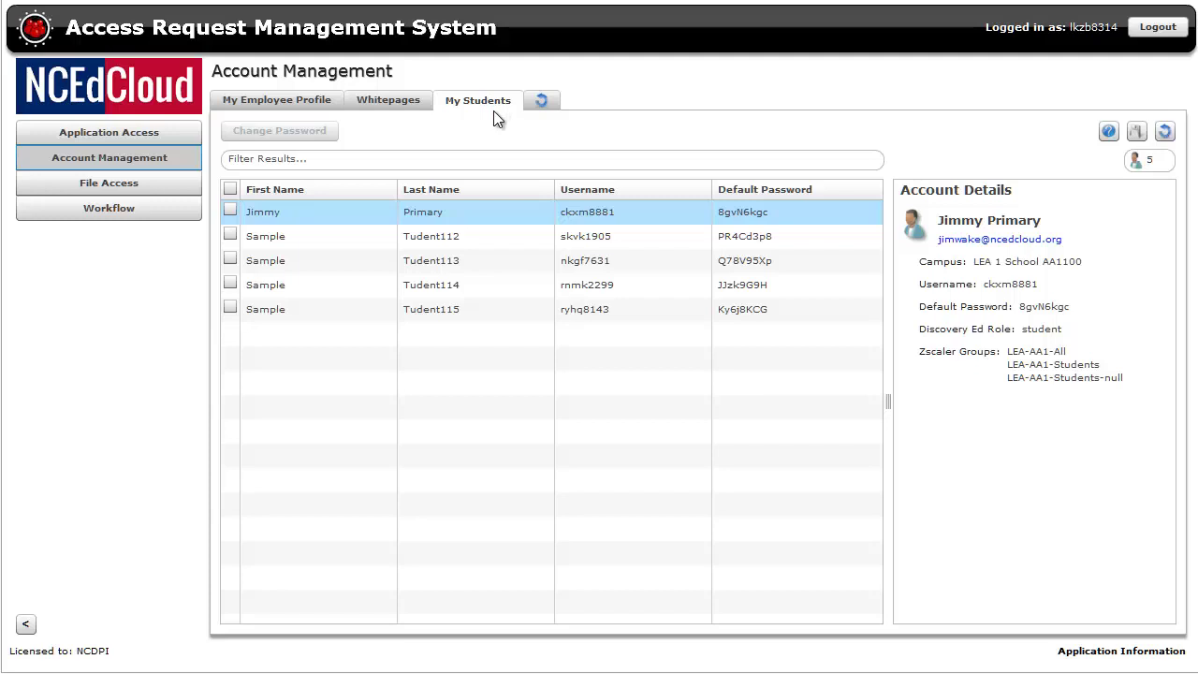
- Look over the students' usernames and default passwords, and tick the first student to review the account details
left_click(580, 238, "ctrl")
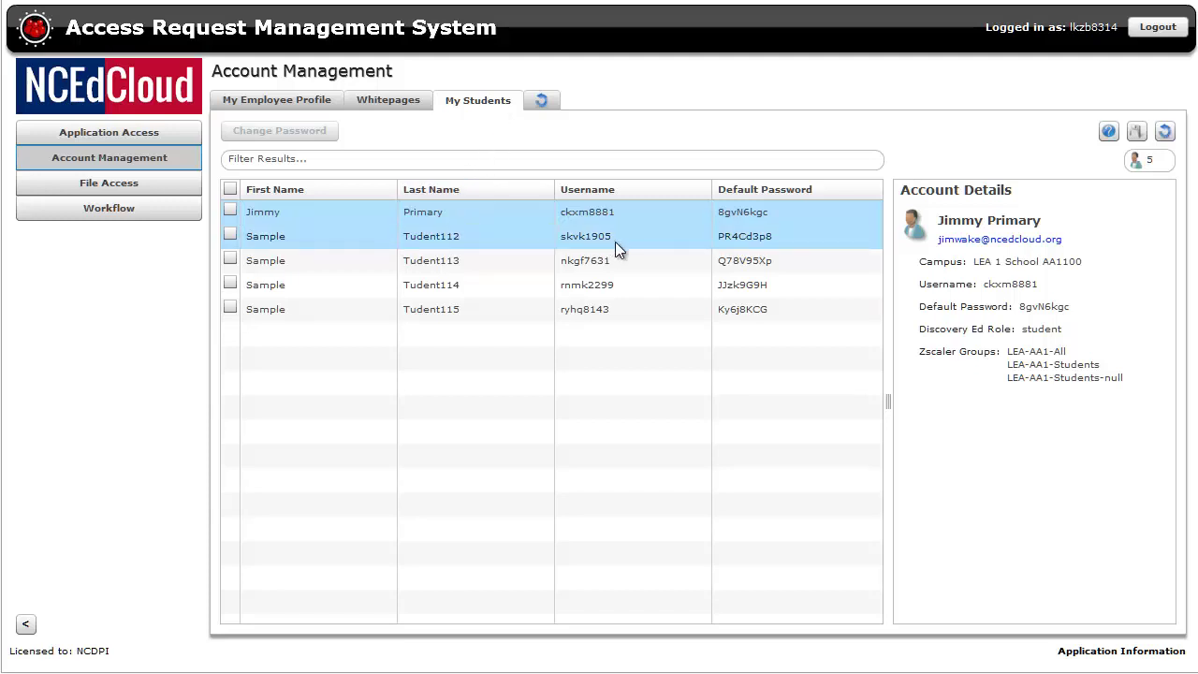
left_click(747, 262, "ctrl")
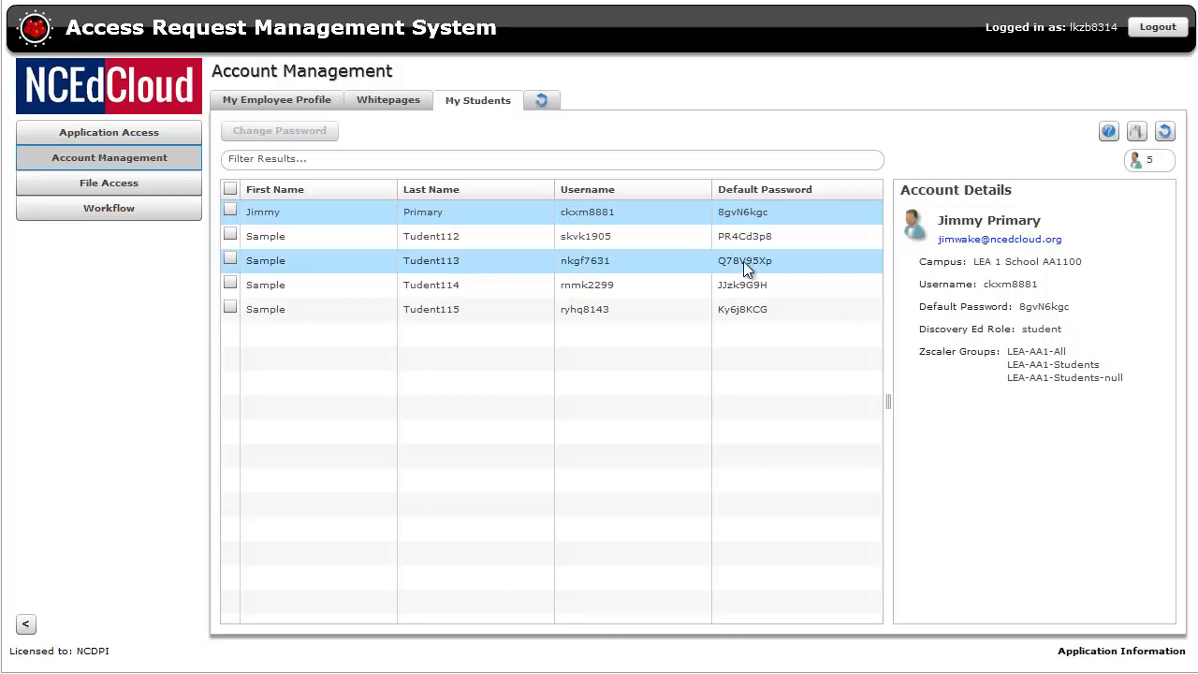
left_click(231, 212)
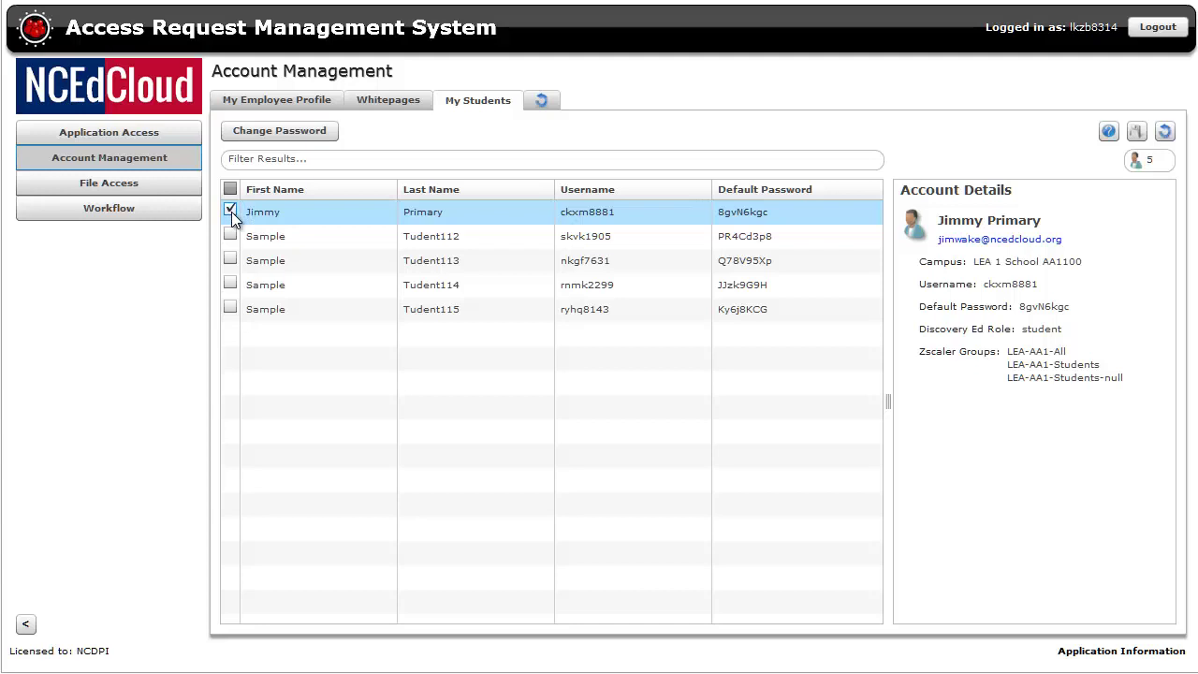
triple_click(969, 241)
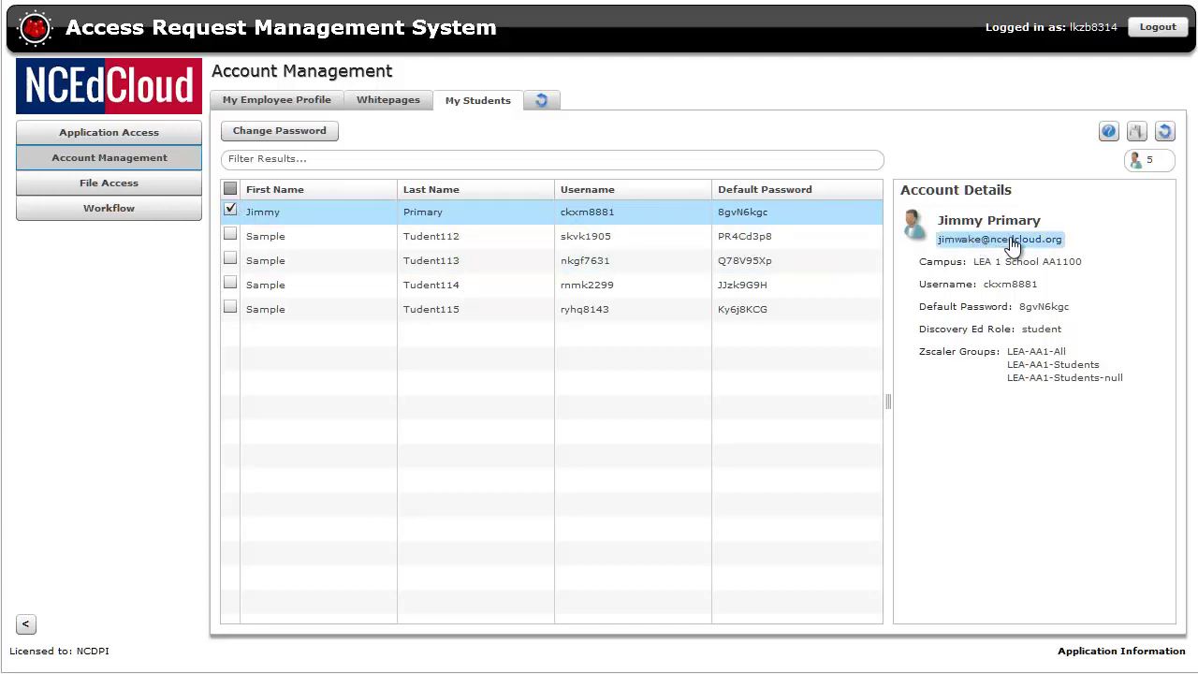
left_click(1012, 261)
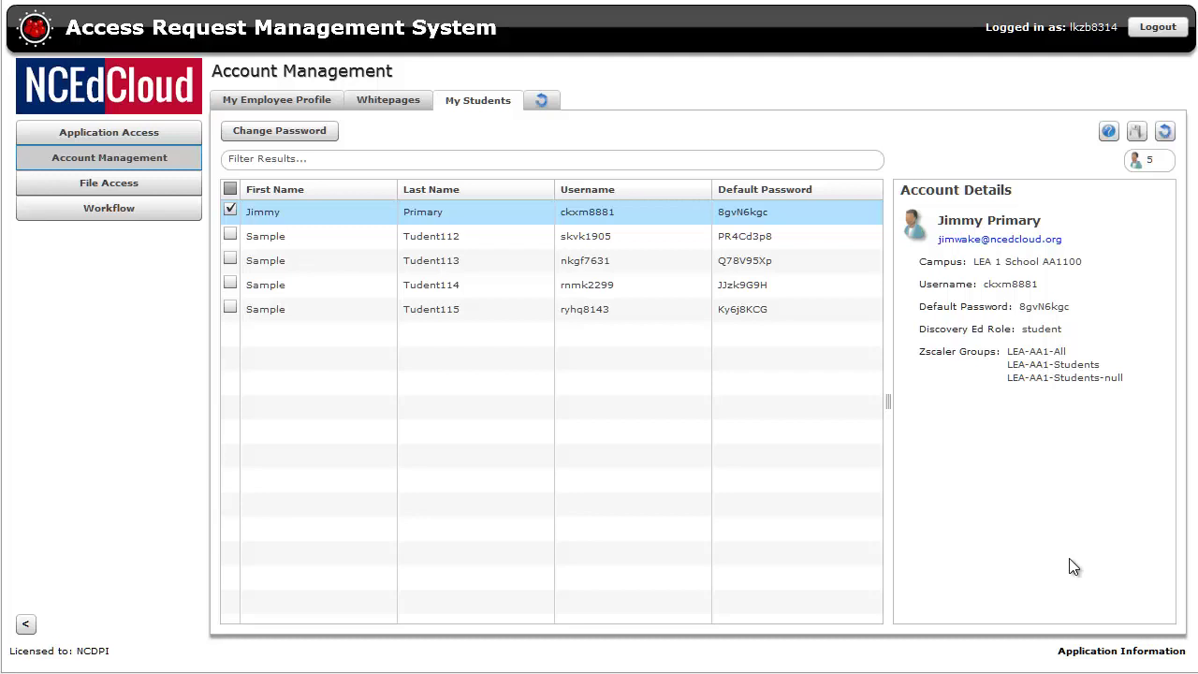
- Export the student list as a CSV file and open it with Microsoft Excel
left_click(1135, 133)
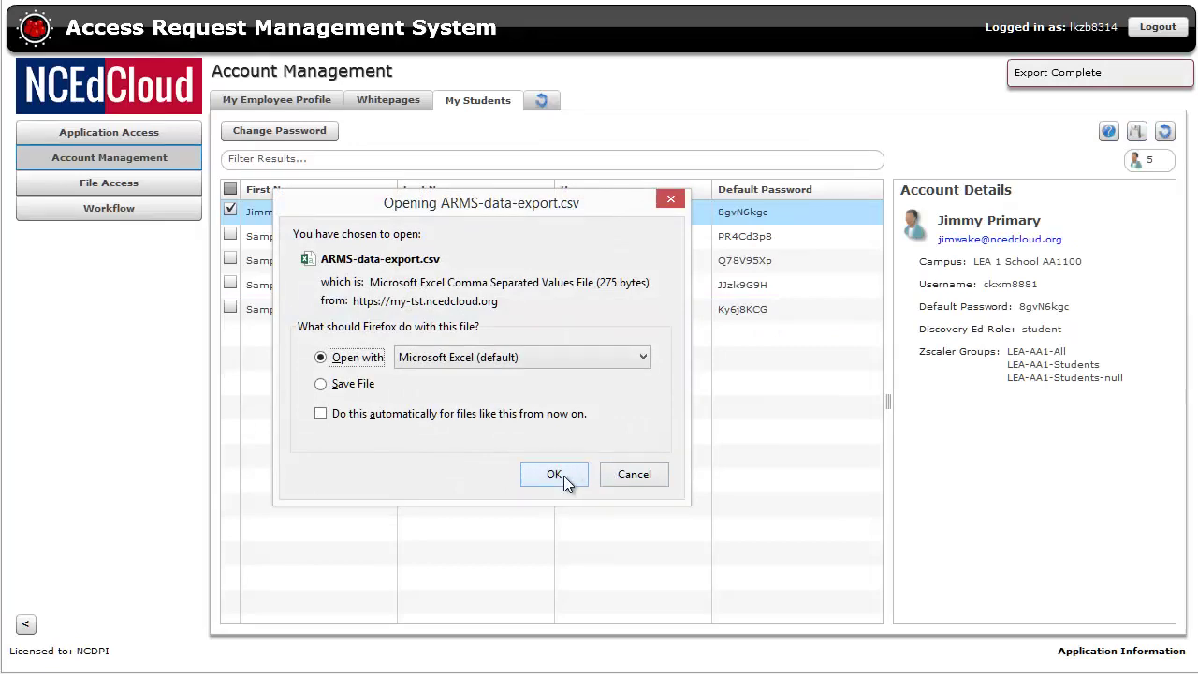
left_click(563, 475)
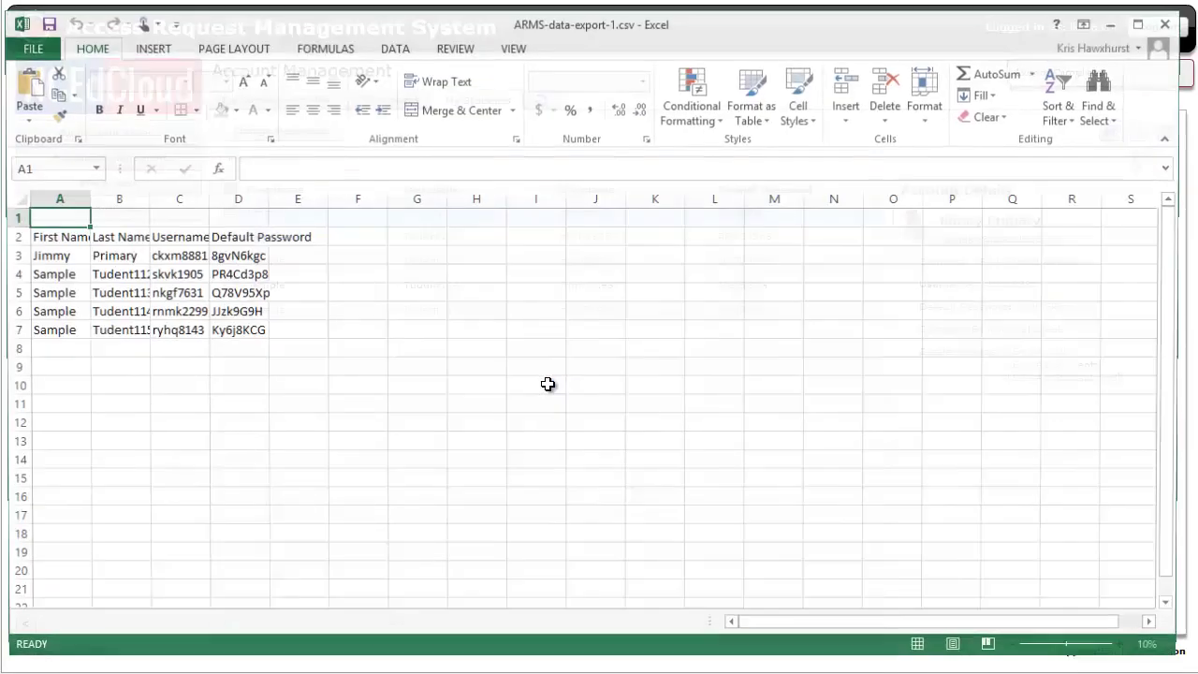
- Autofit columns A to E to read the exported student data, and close the workbook
left_click(75, 199)
left_click(292, 198, "shift")
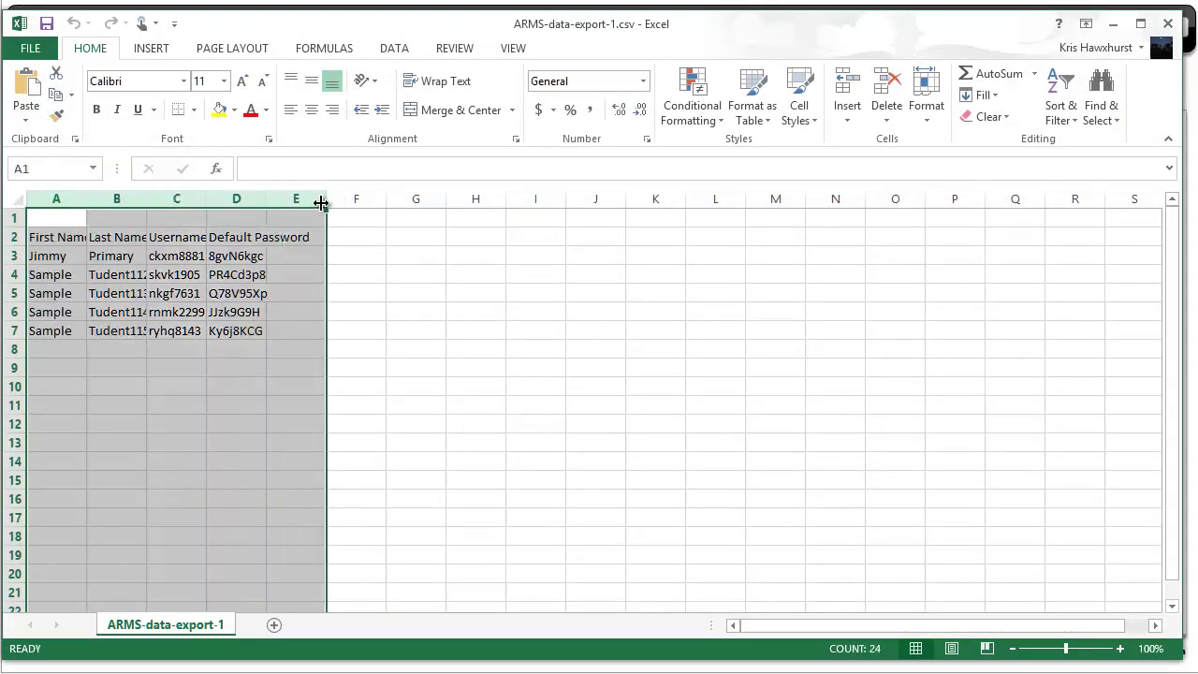
double_click(327, 199)
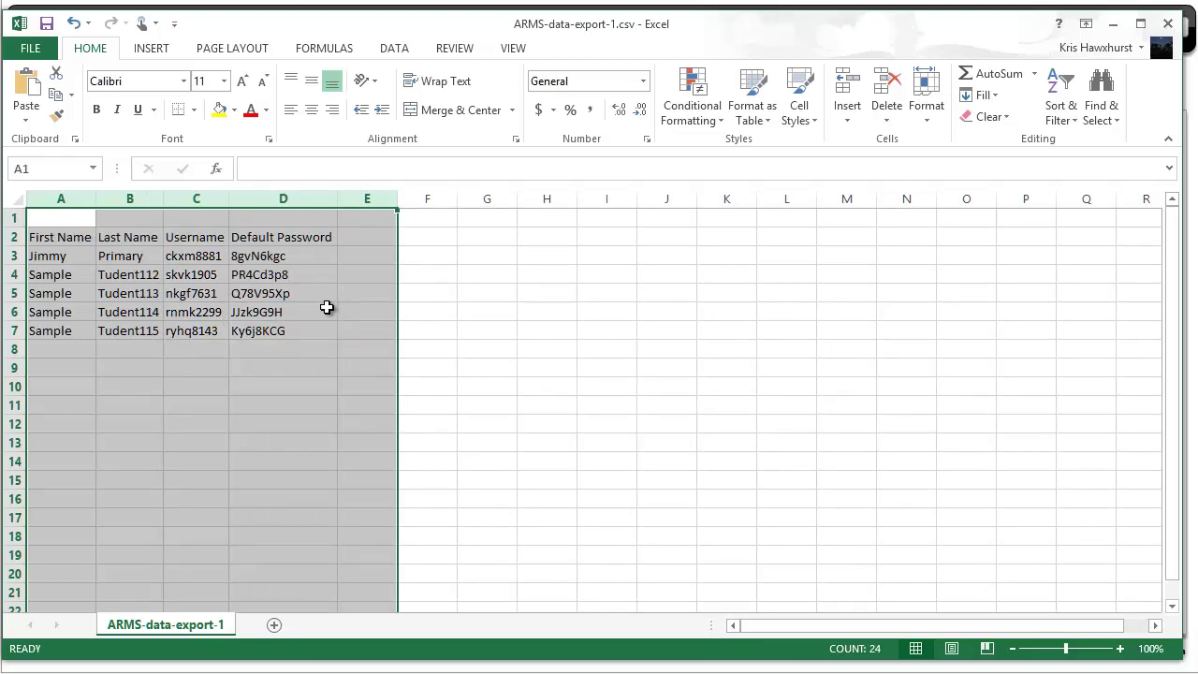
left_click(1170, 26)
left_click(897, 437)
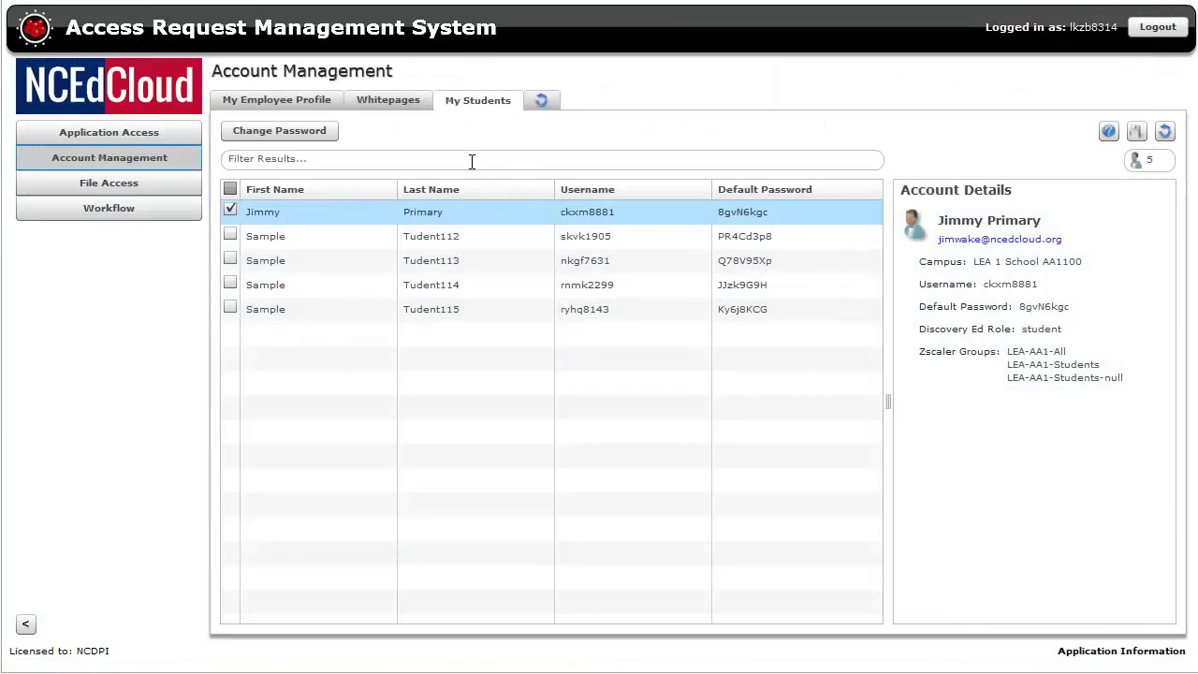
- Filter the My Students list by the first letters of the ticked student's first name
left_click(487, 161)
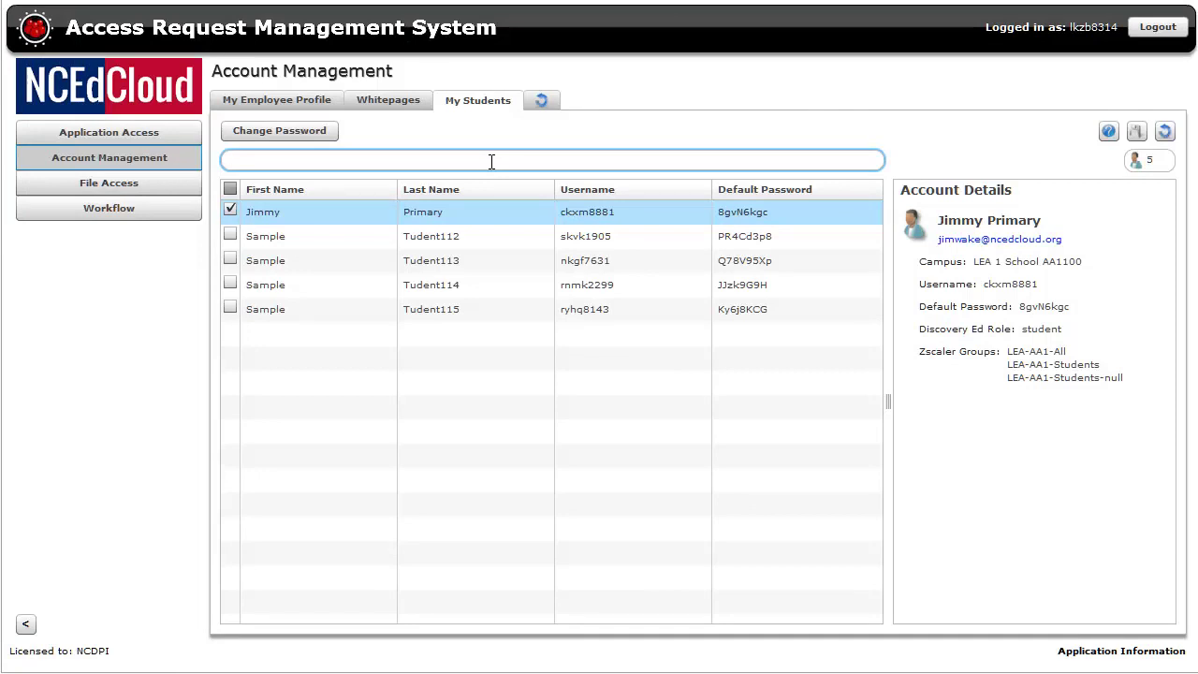
type("ji")
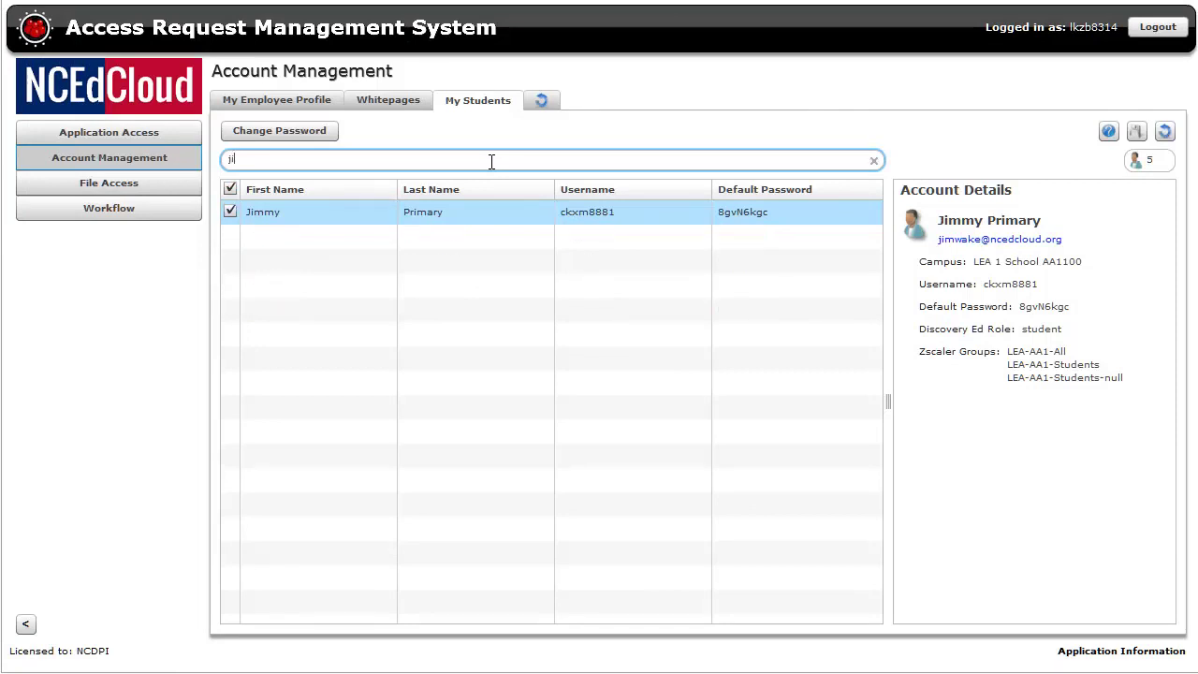
type("mm")
left_click(717, 341)
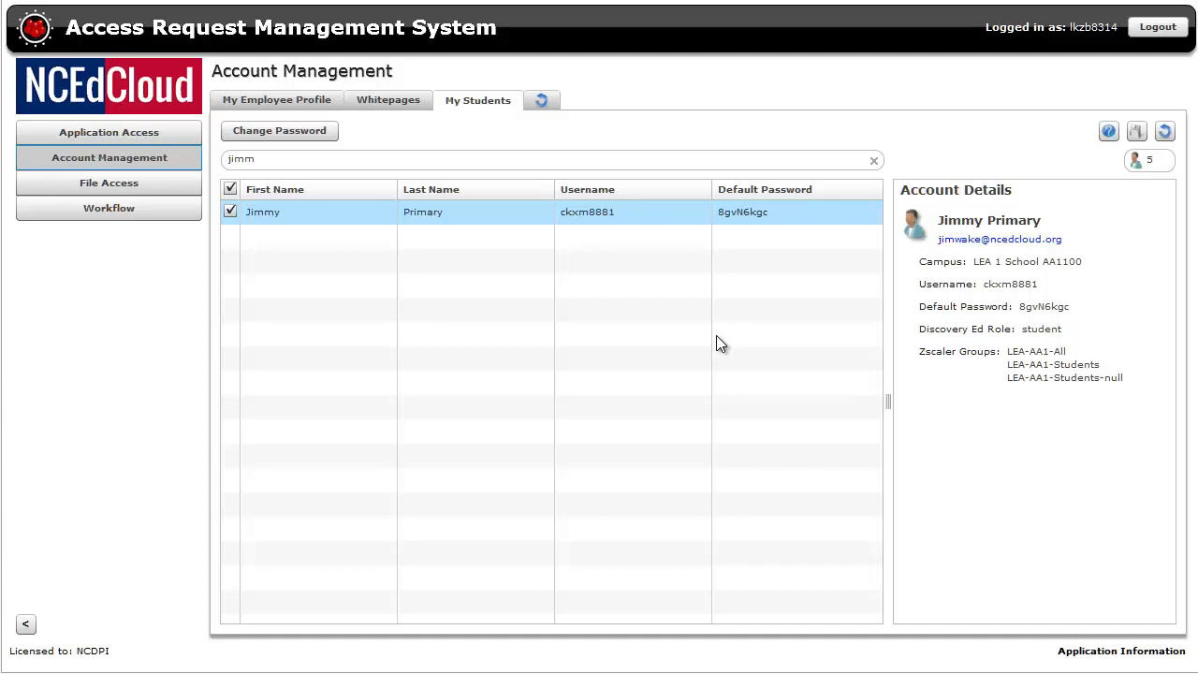
- Reset the ticked student's password to the default value and dismiss the completion message
left_click(287, 135)
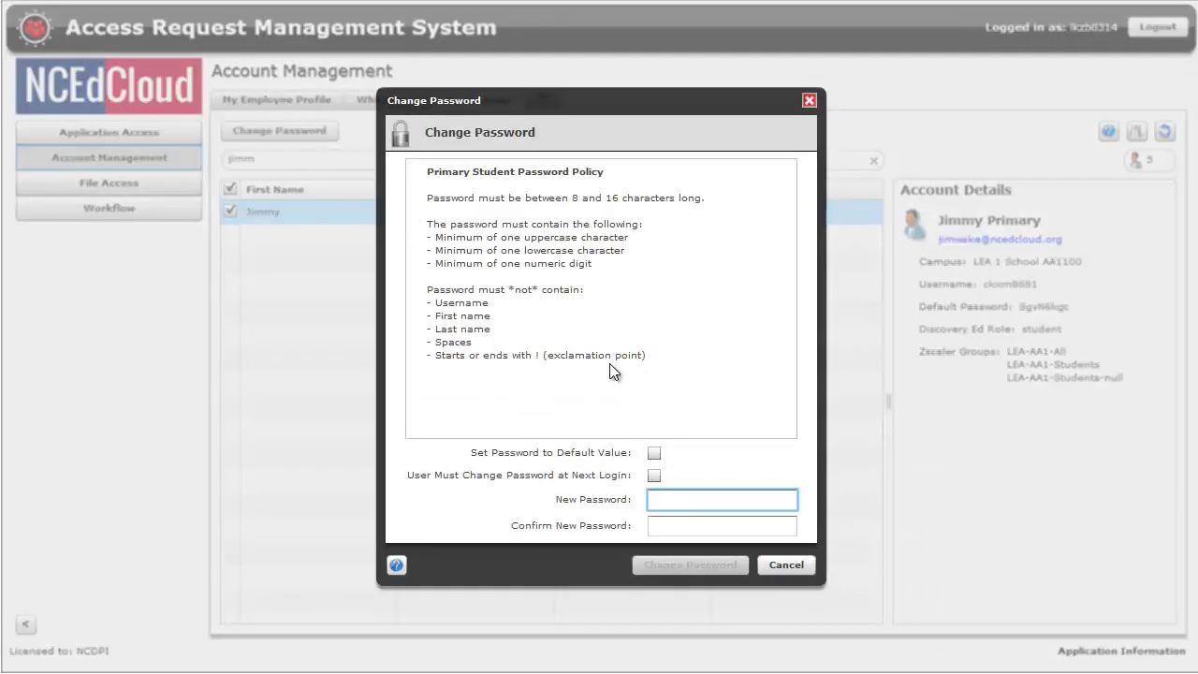
left_click(656, 458)
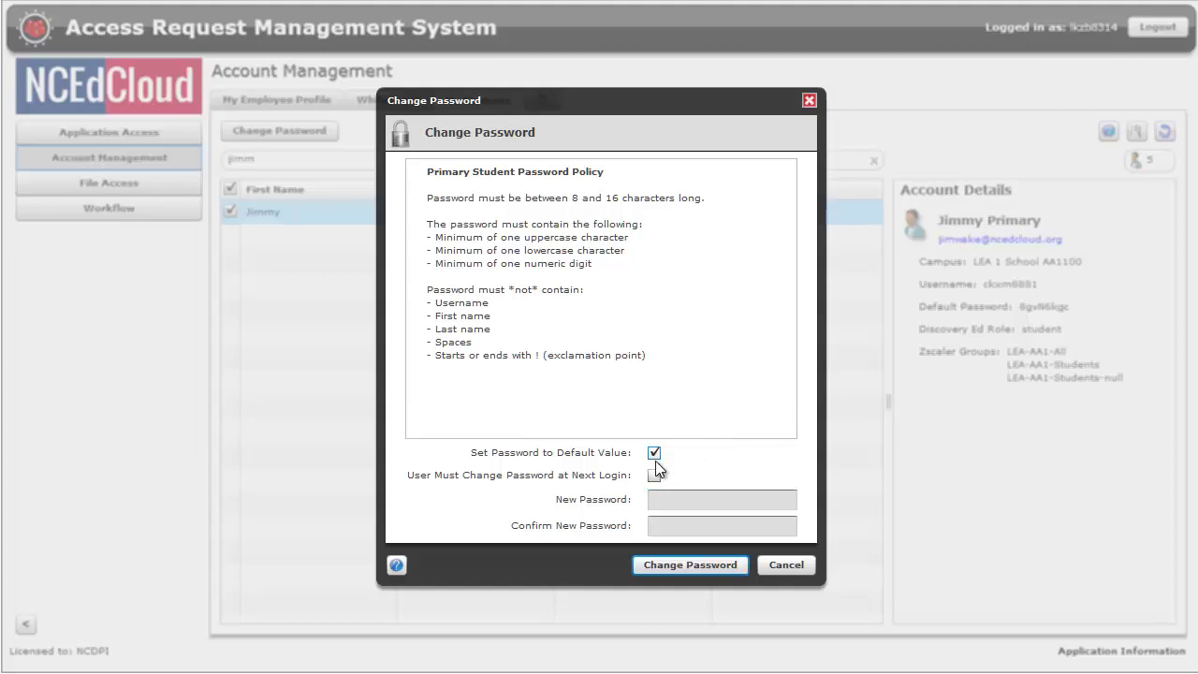
left_click(705, 566)
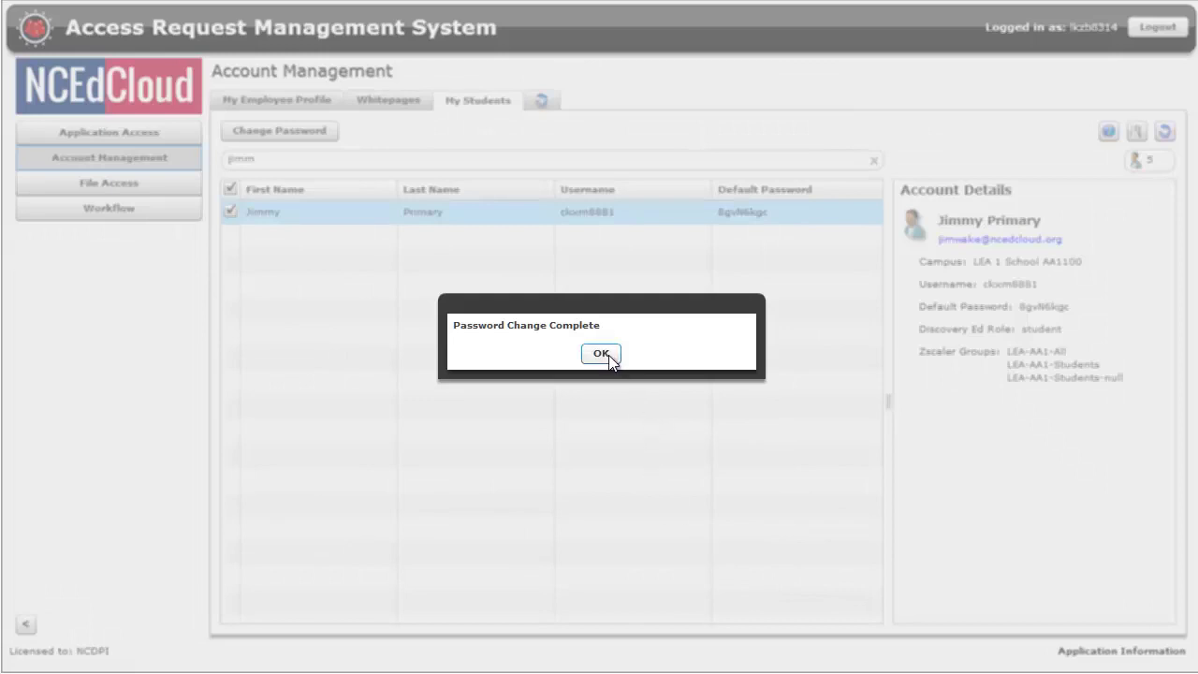
left_click(601, 354)
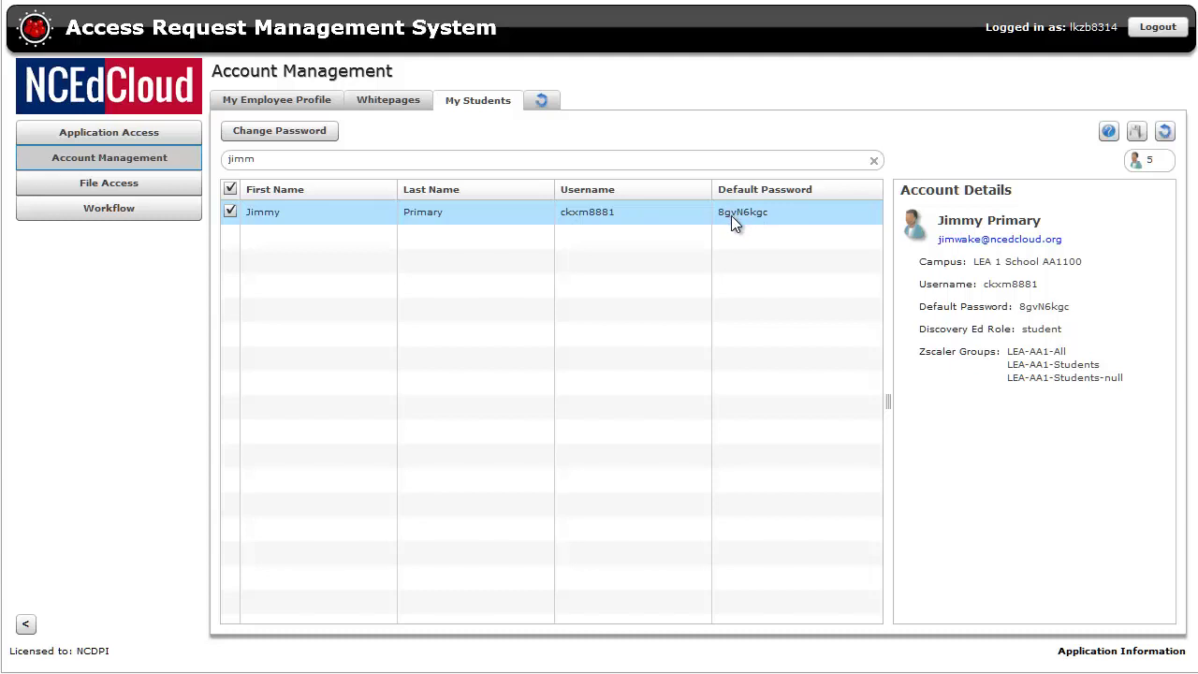
- Change the ticked student's password by entering and confirming a new password that meets the primary student policy
left_click(310, 135)
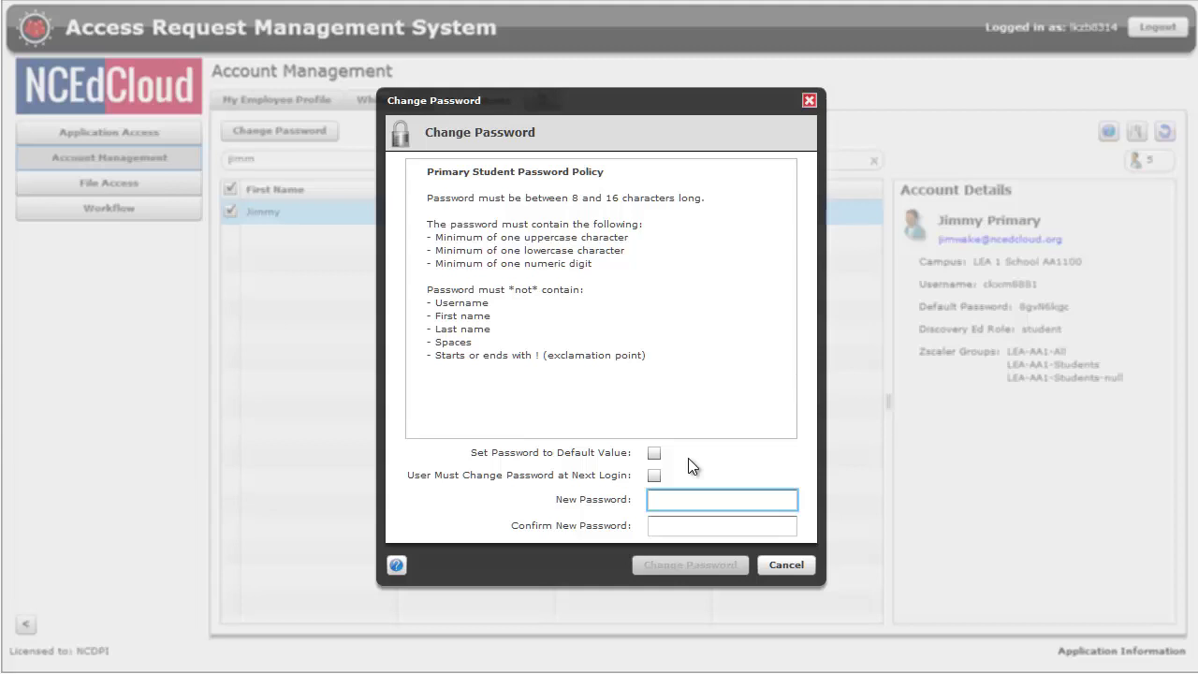
type("********")
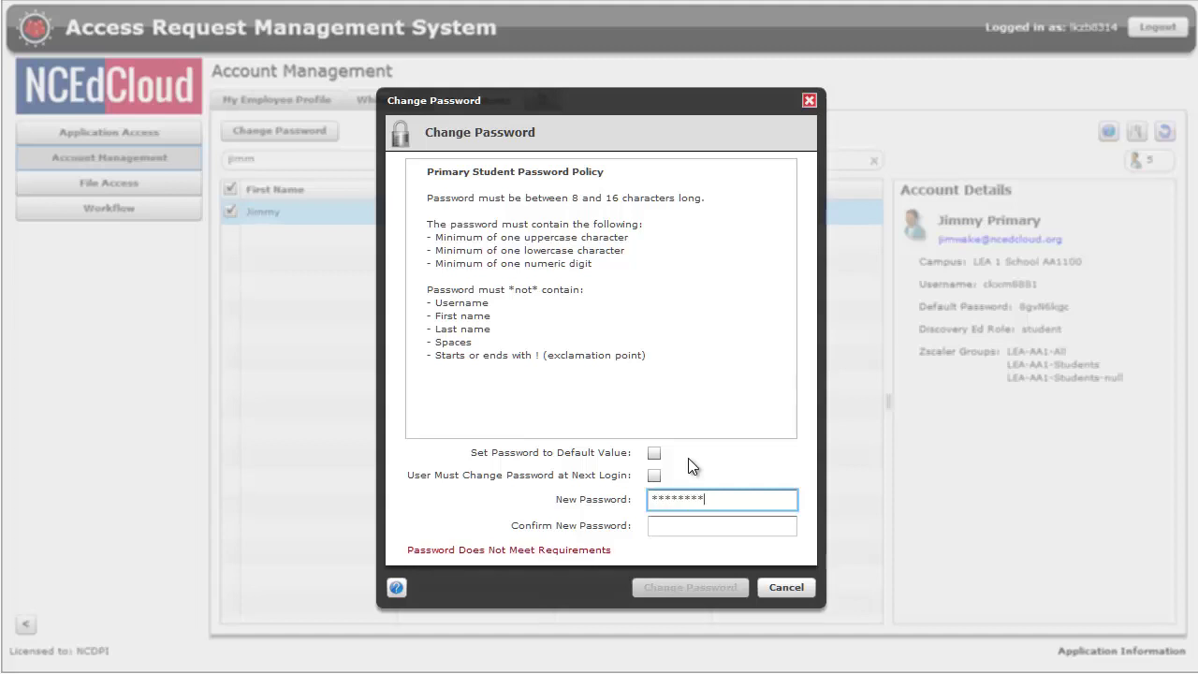
type("*")
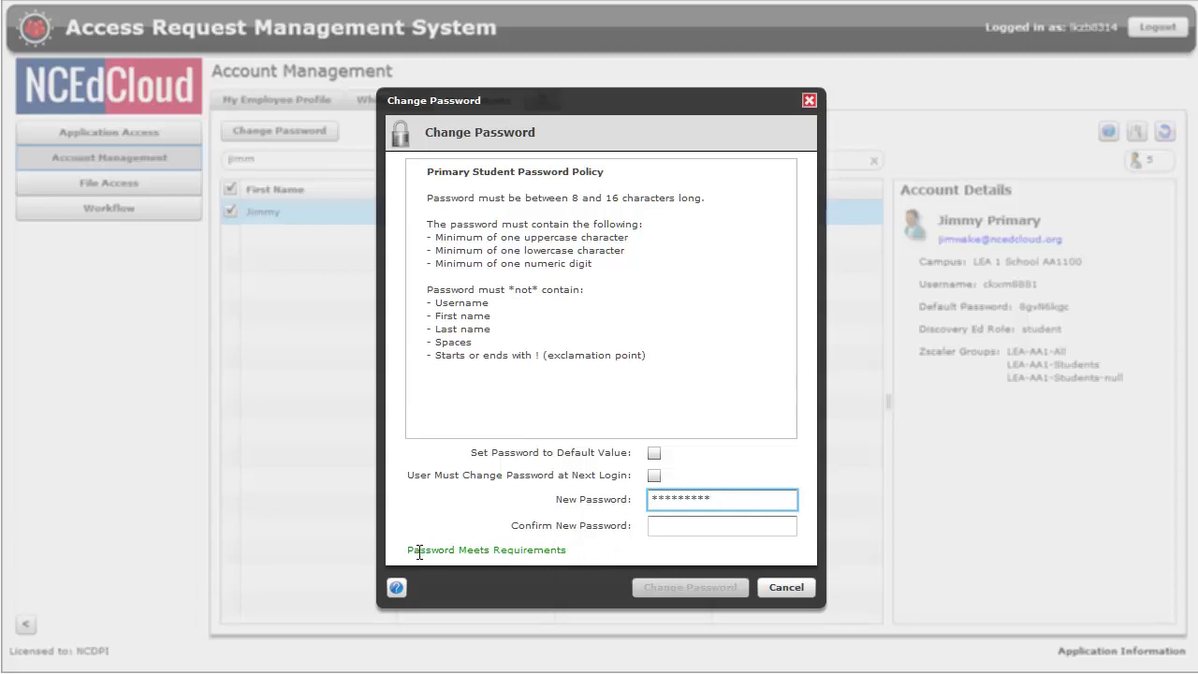
left_click(690, 523)
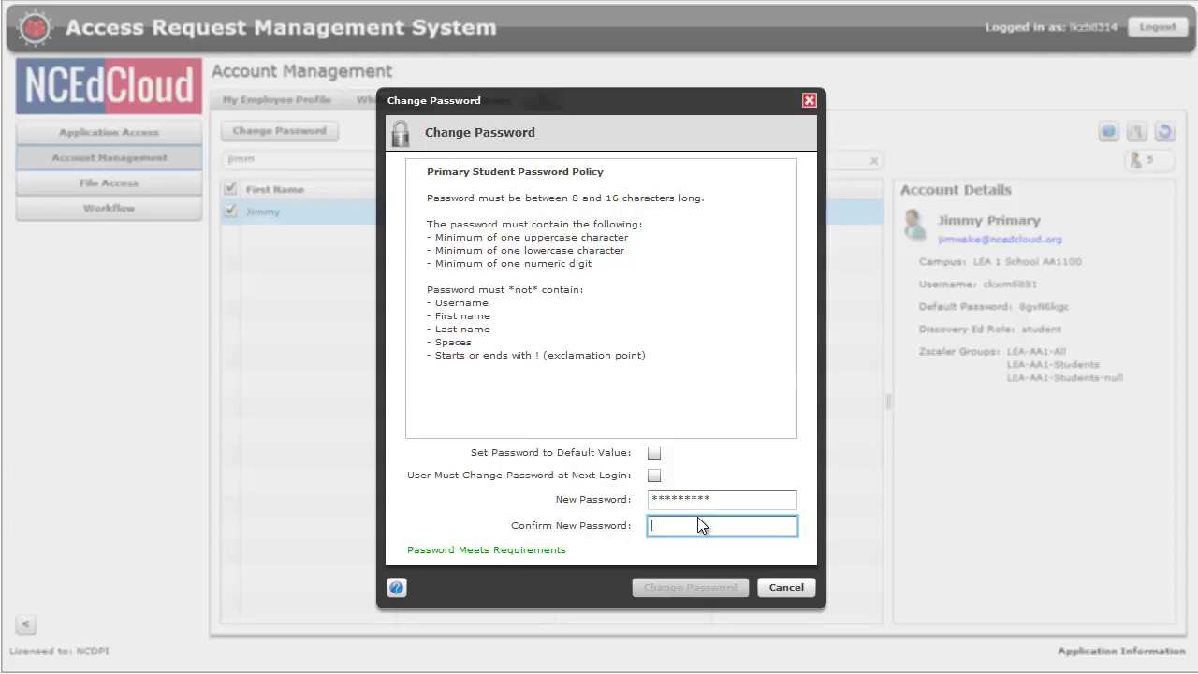
type("*********")
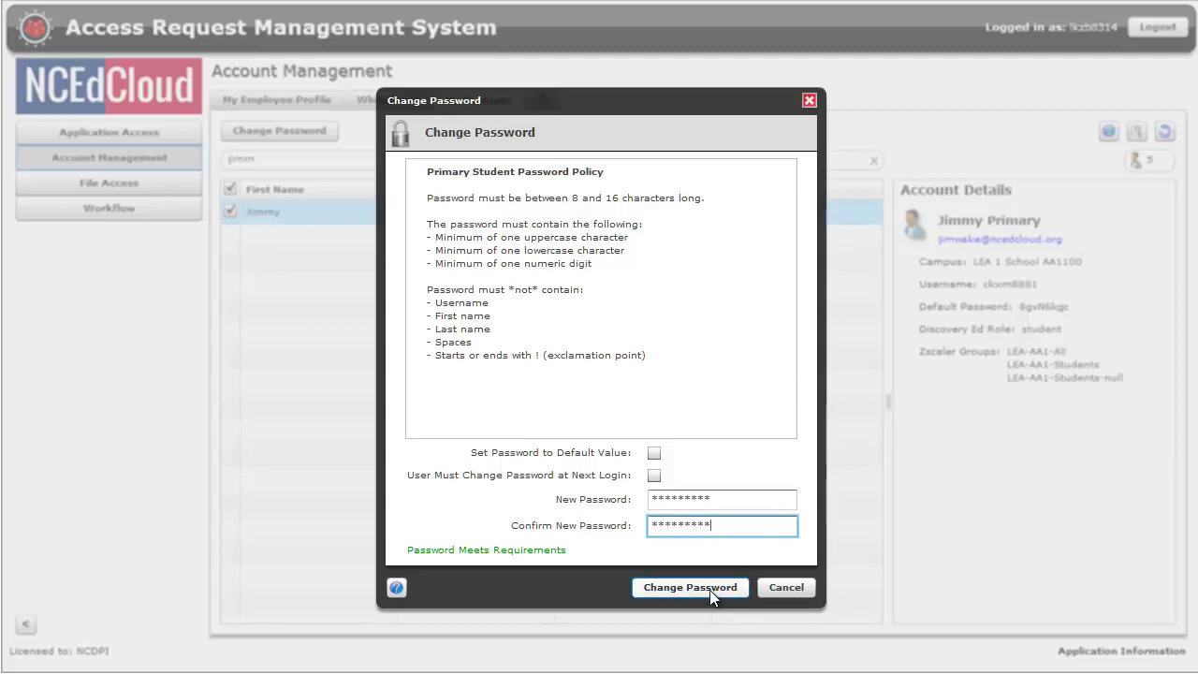
left_click(710, 586)
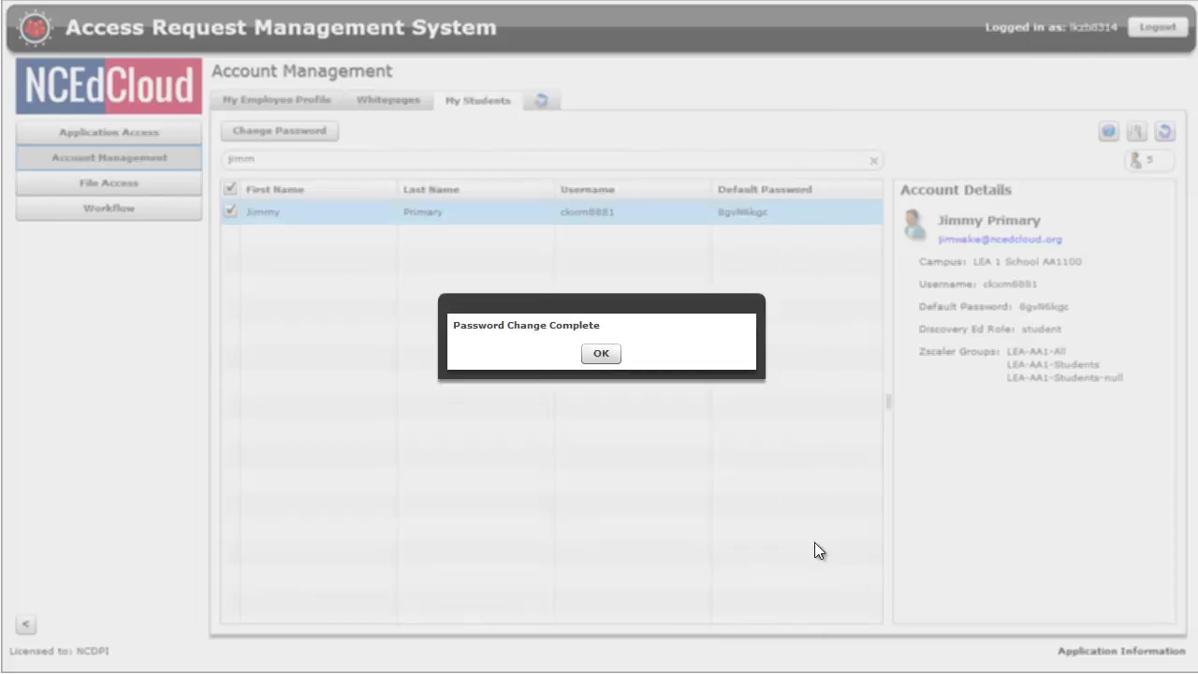
left_click(607, 354)
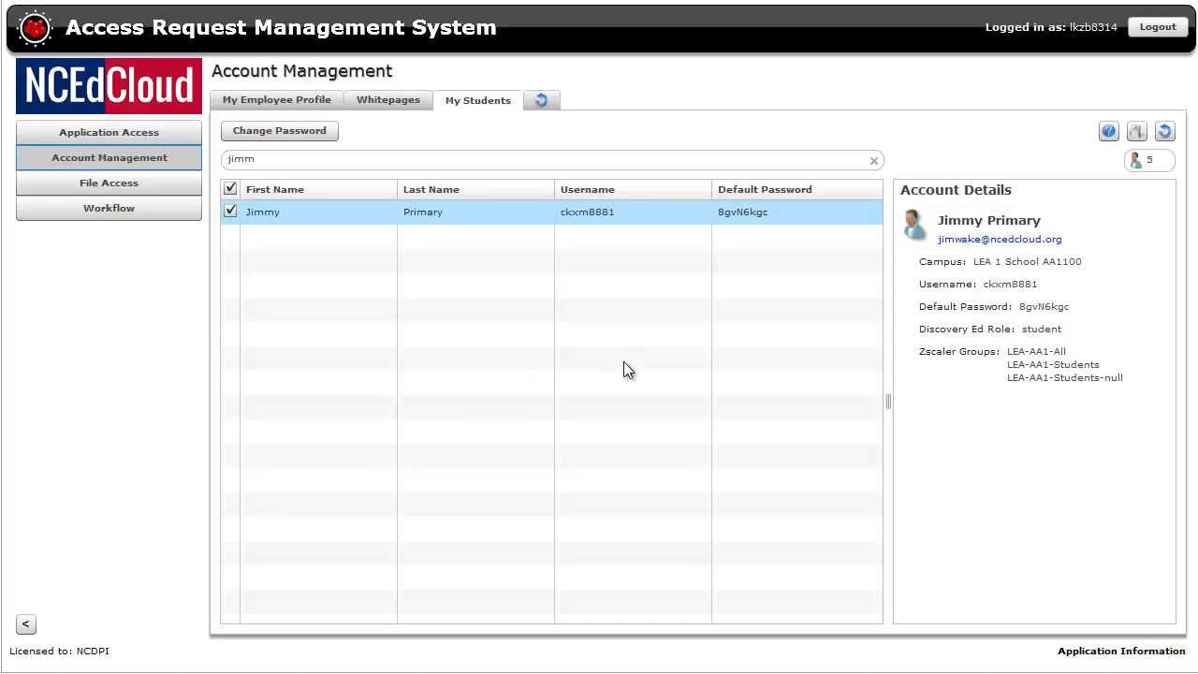